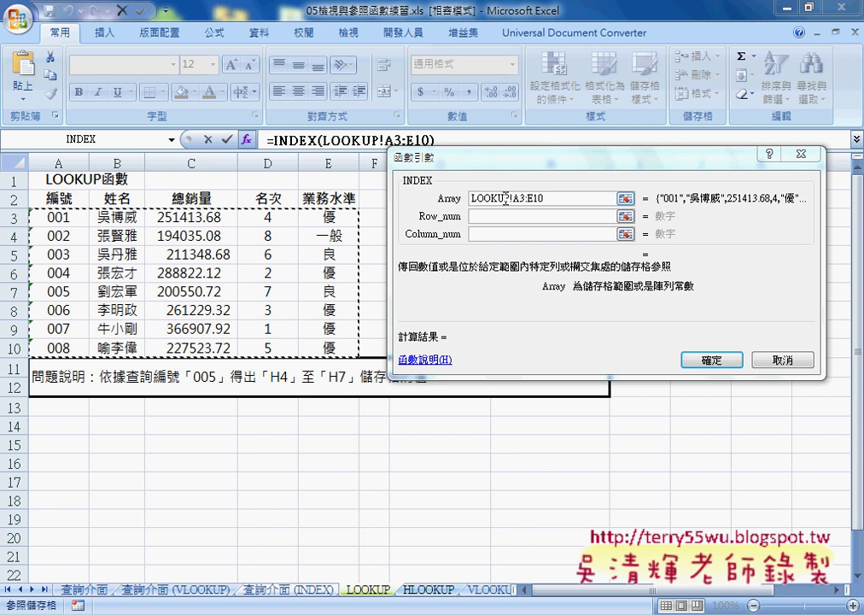
- Finish C3's formula as =INDEX(LOOKUP!A3:E10,C2,2), with C2 as row number and 2 as column
drag(544, 198, 470, 198)
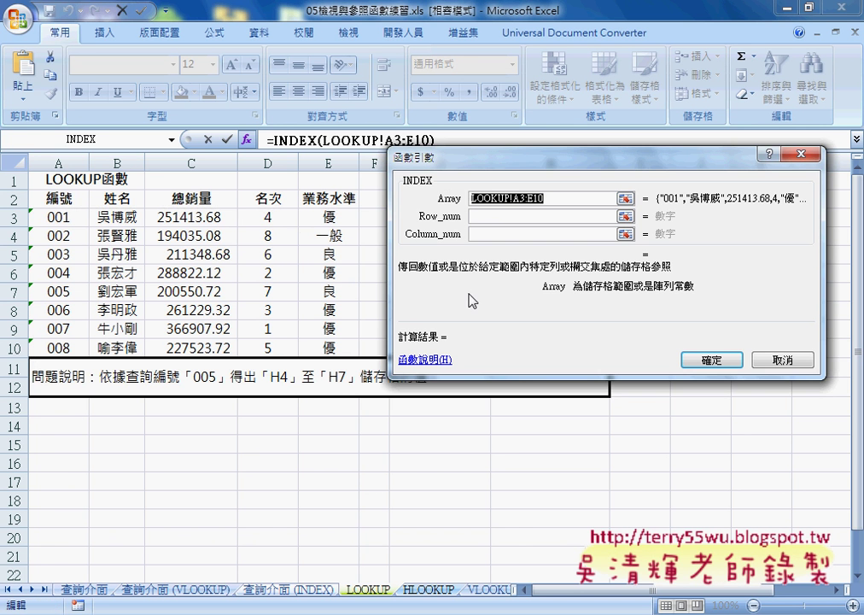
click(477, 216)
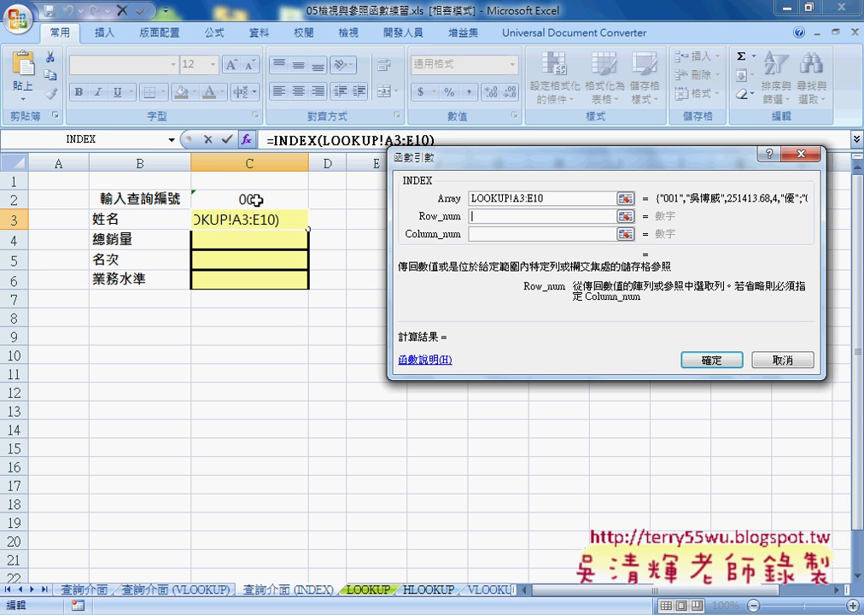
click(257, 199)
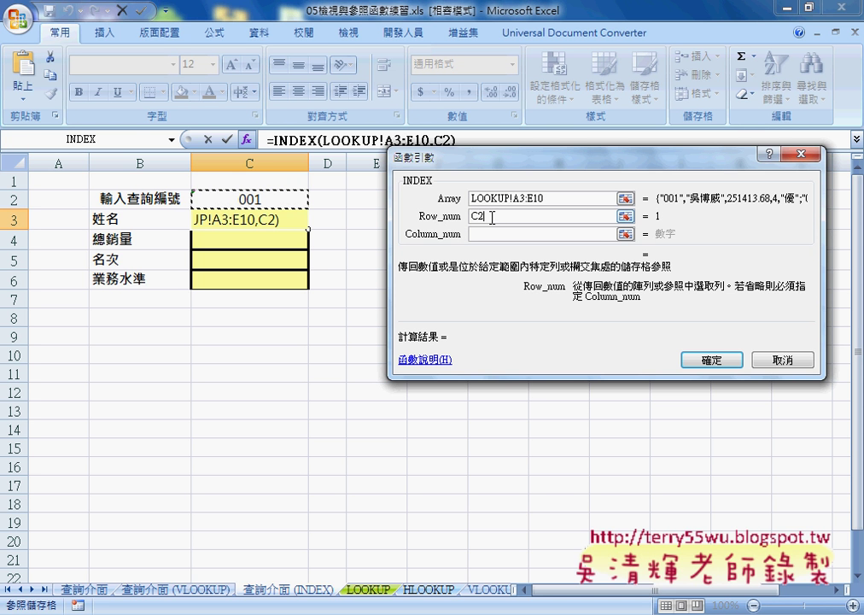
click(549, 205)
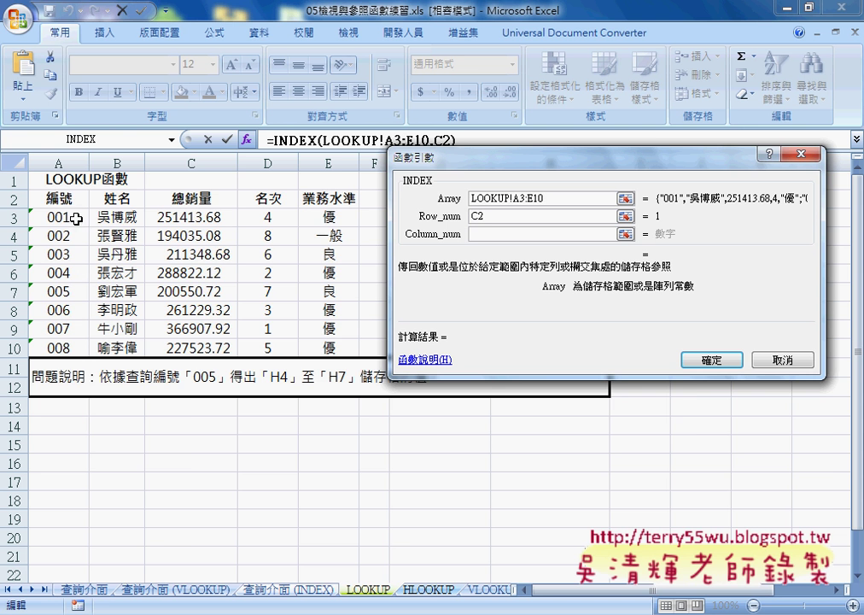
click(512, 233)
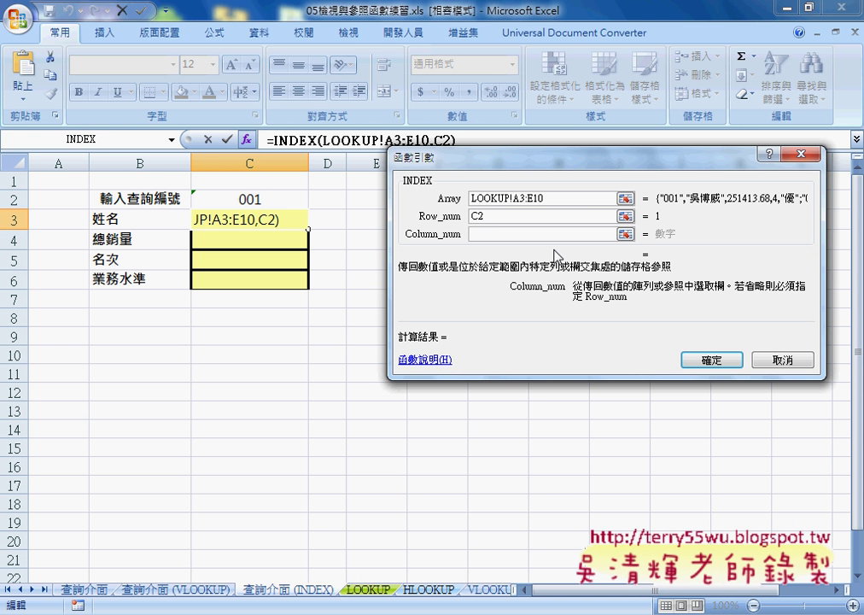
text(2)
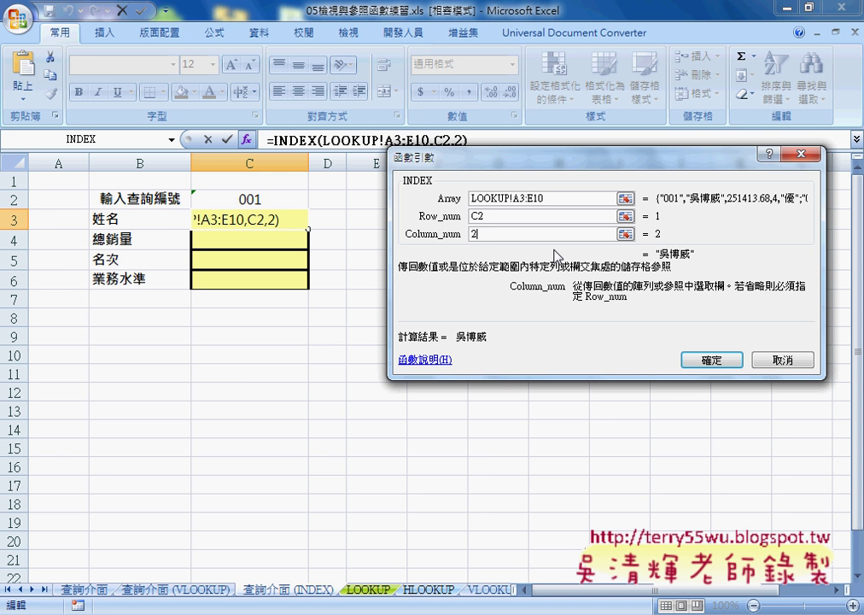
click(553, 198)
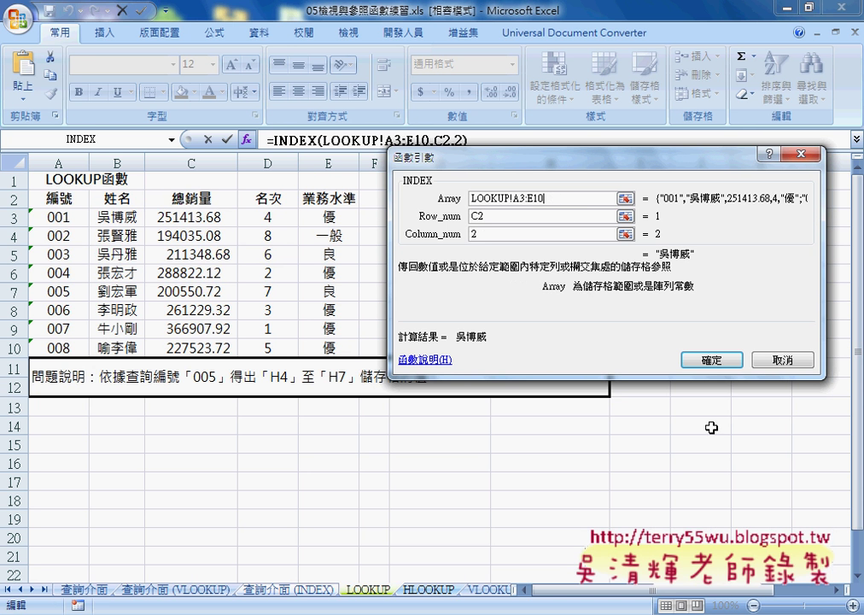
click(714, 360)
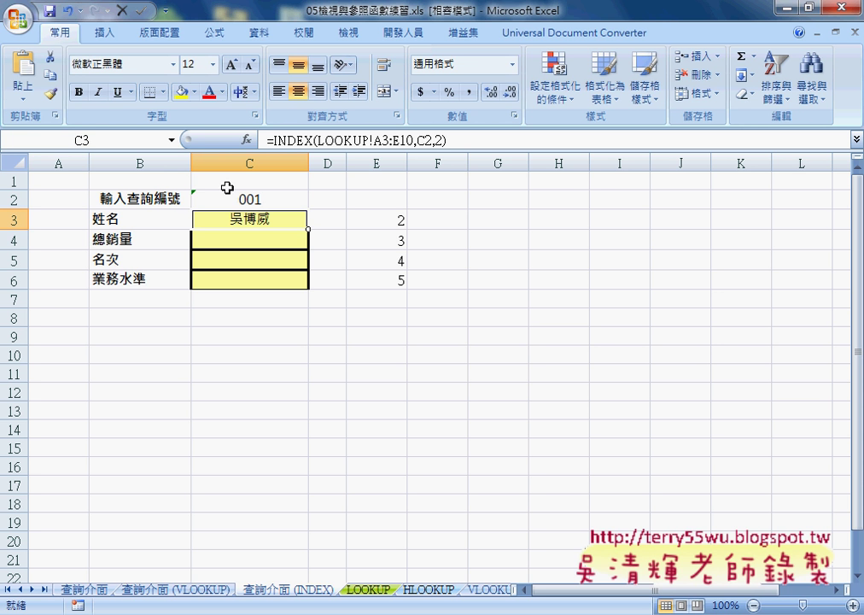
- Make the formula's references row-locked: LOOKUP!A$3:E$10 for the range and C$2 for the ID
drag(373, 148, 415, 149)
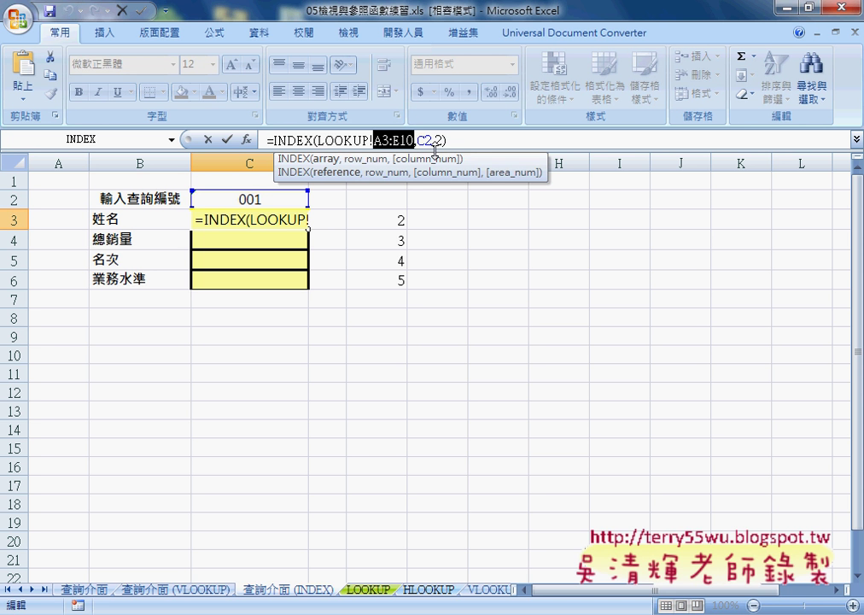
key(F4)
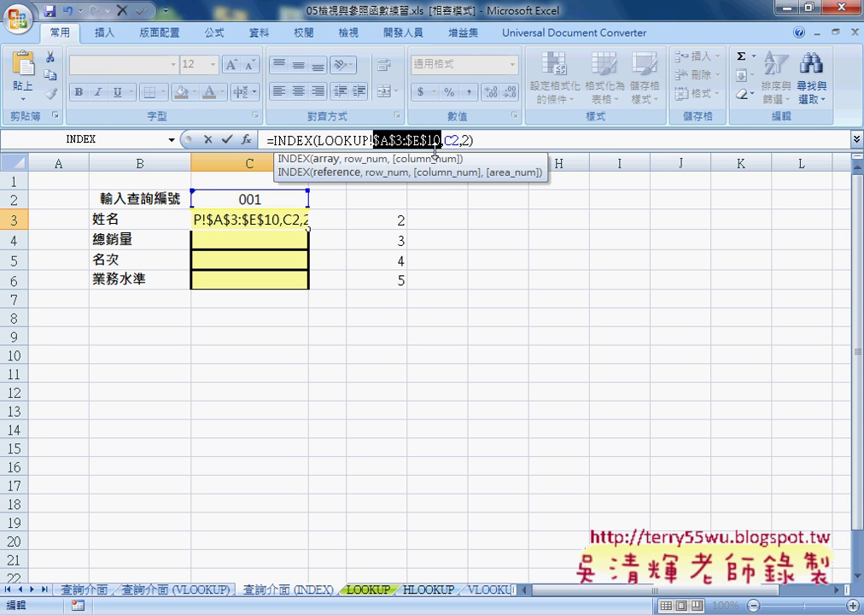
key(F4)
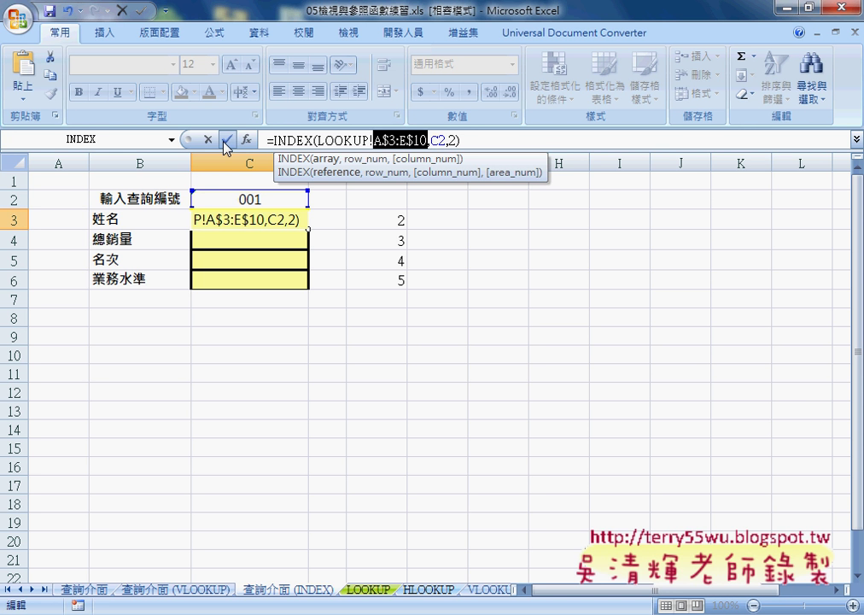
click(438, 139)
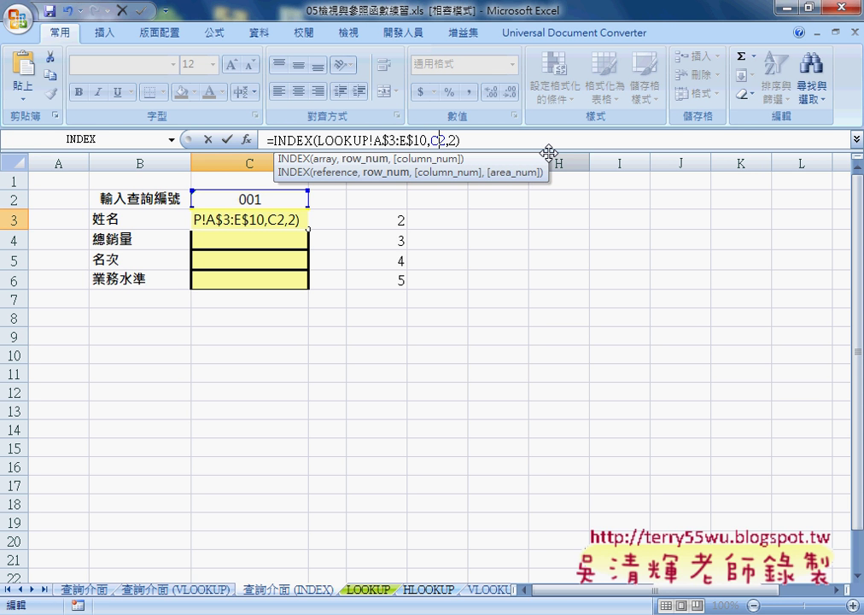
key(F4)
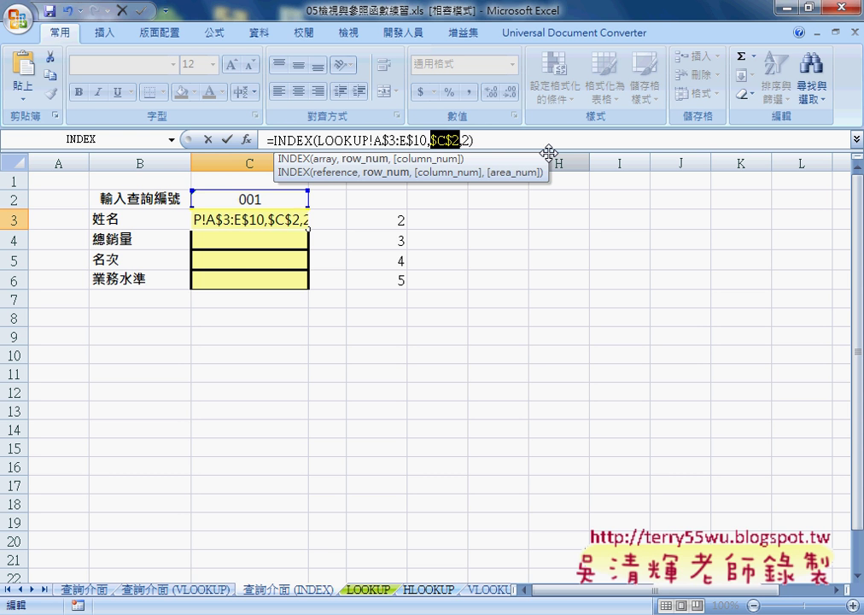
key(F4)
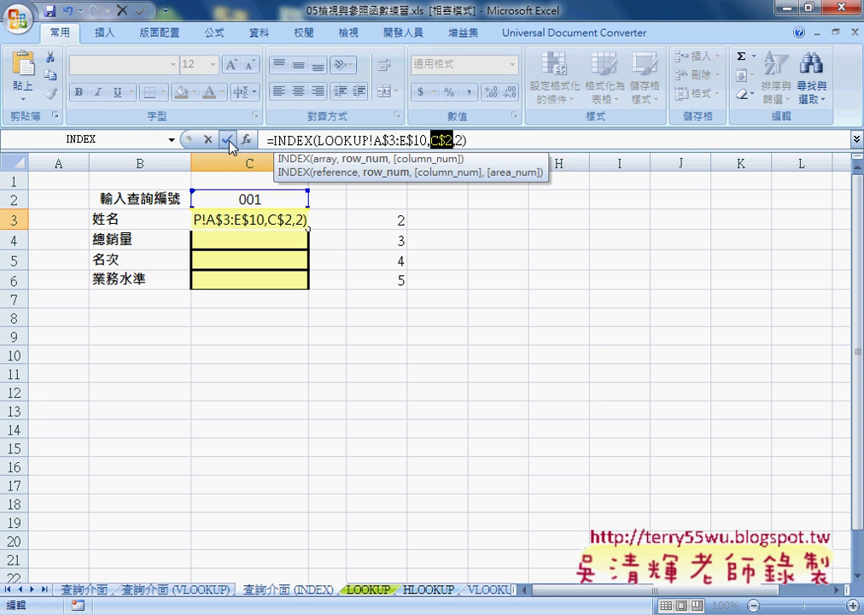
key(Right)
key(Right)
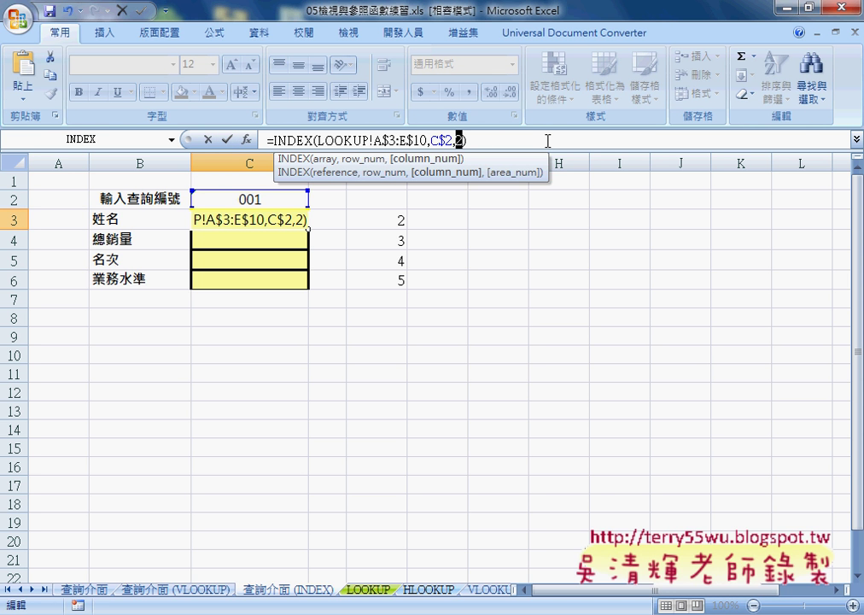
- Remove the stray phonetic character and enter row()-1 as the column-number argument
text(ㄜ)
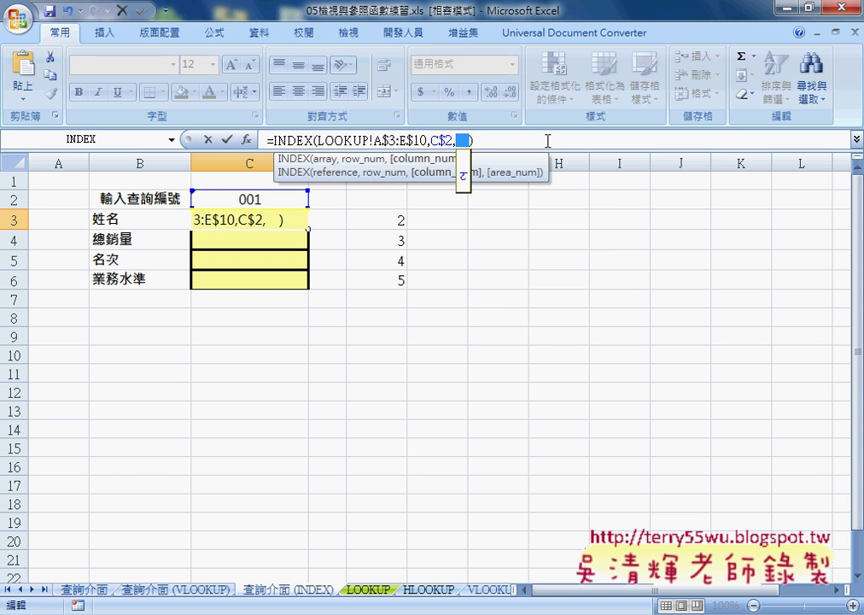
key(BackSpace)
text(r)
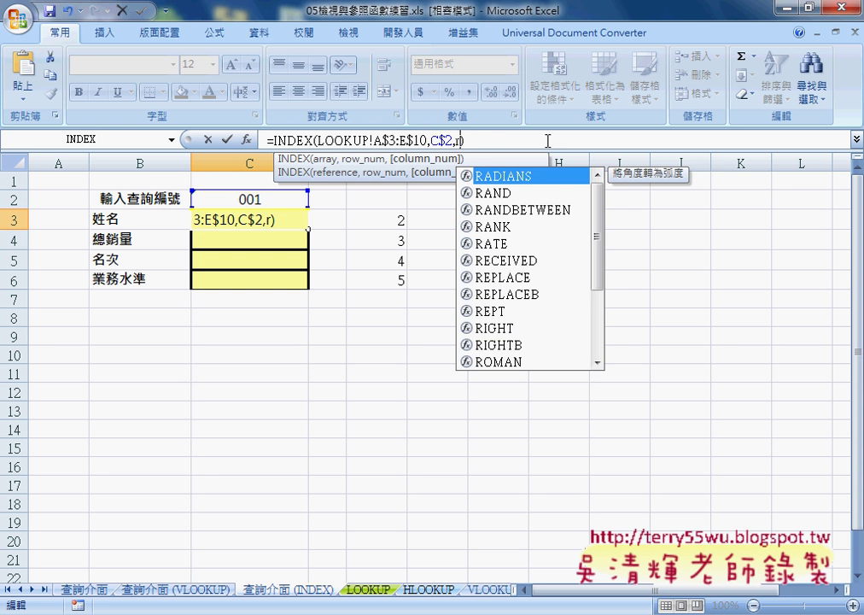
text(ow()
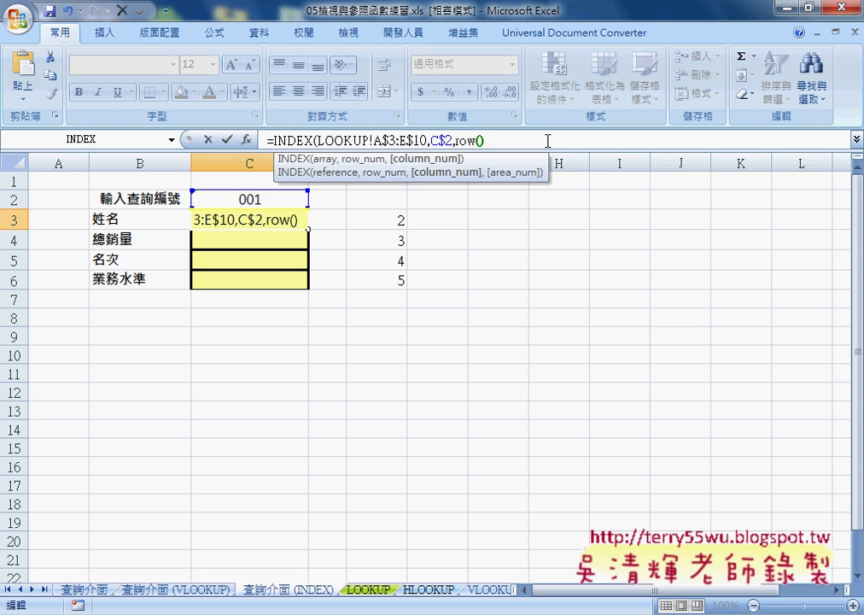
text())
text(-)
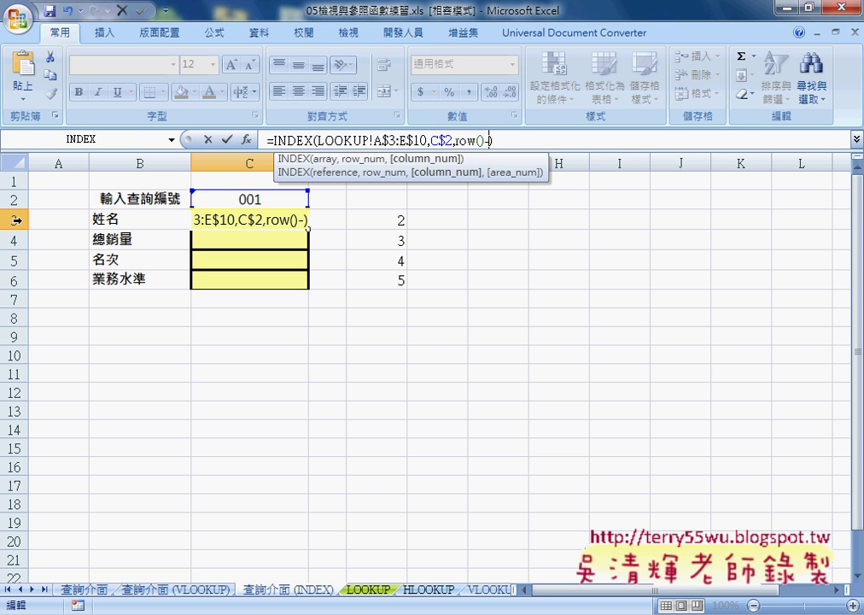
text(1)
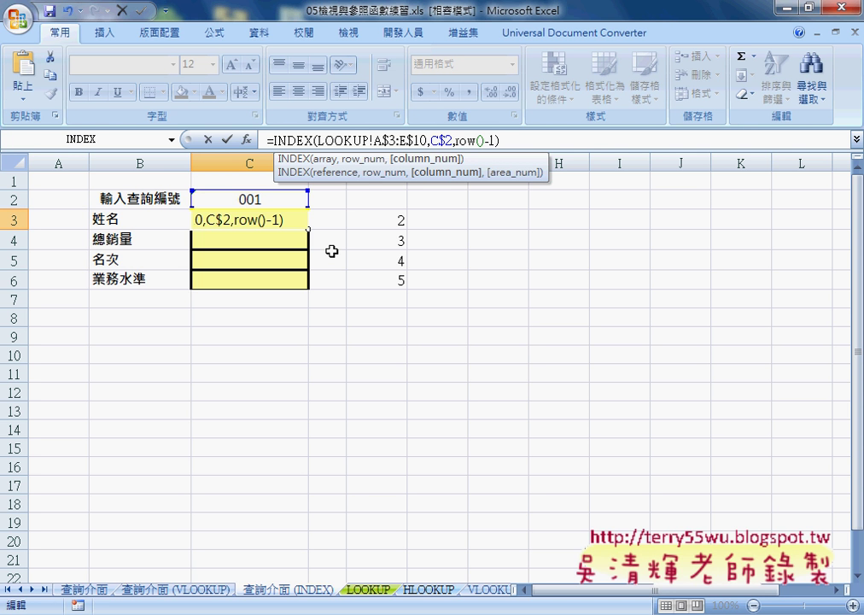
- Commit =INDEX(LOOKUP!A$3:E$10,C$2,ROW()-1) in C3 and fill it down through C6
click(391, 141)
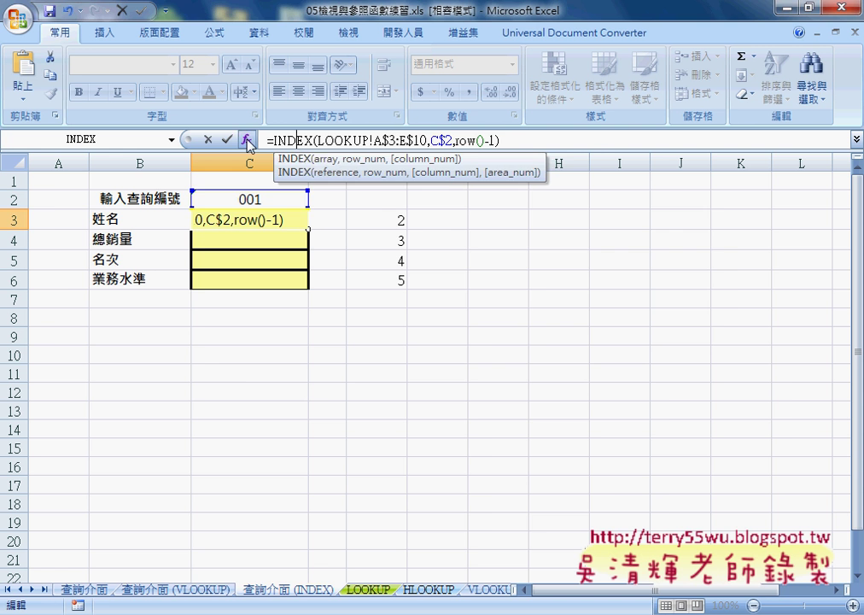
click(246, 139)
click(613, 303)
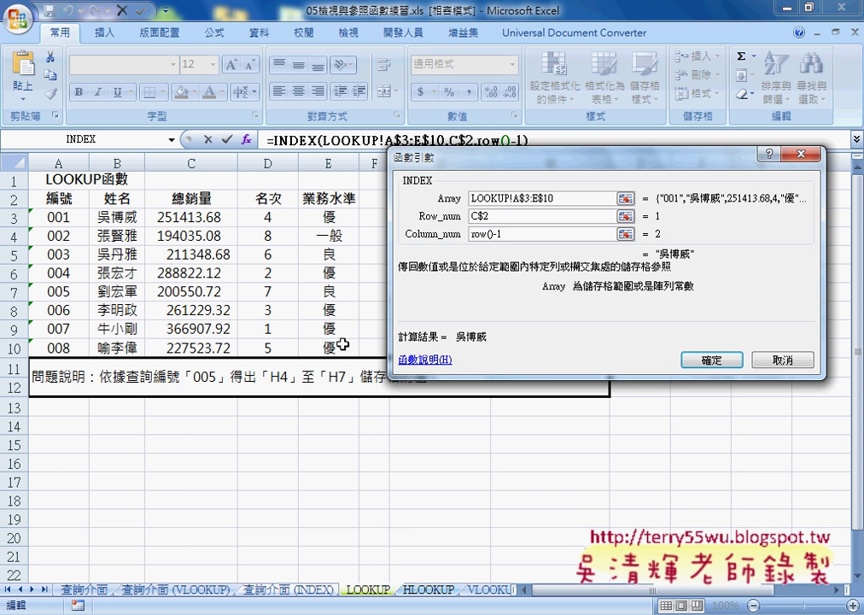
click(720, 359)
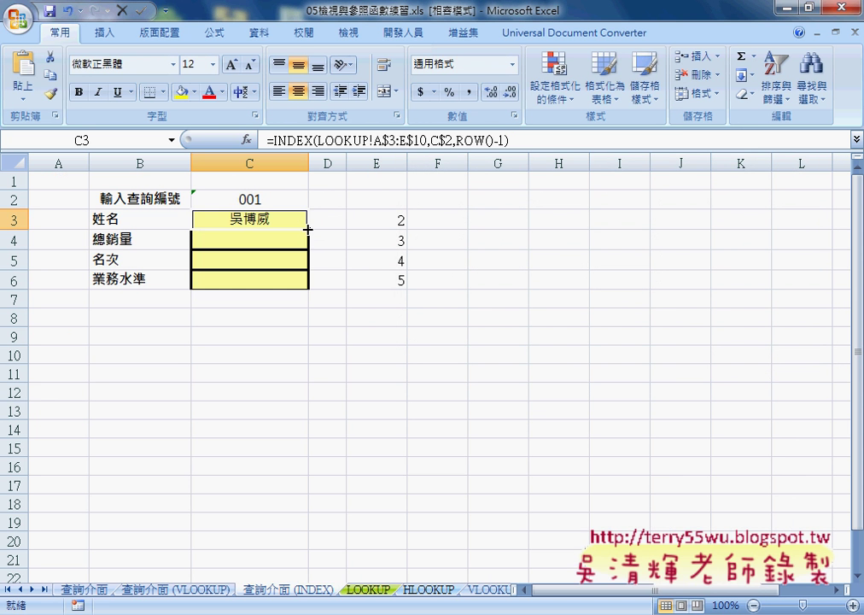
drag(308, 228, 308, 284)
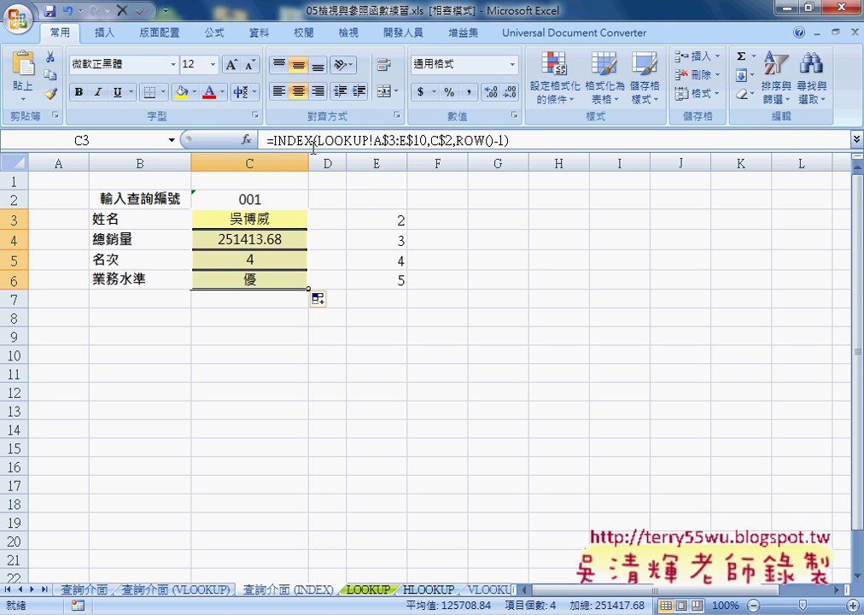
click(281, 140)
click(247, 139)
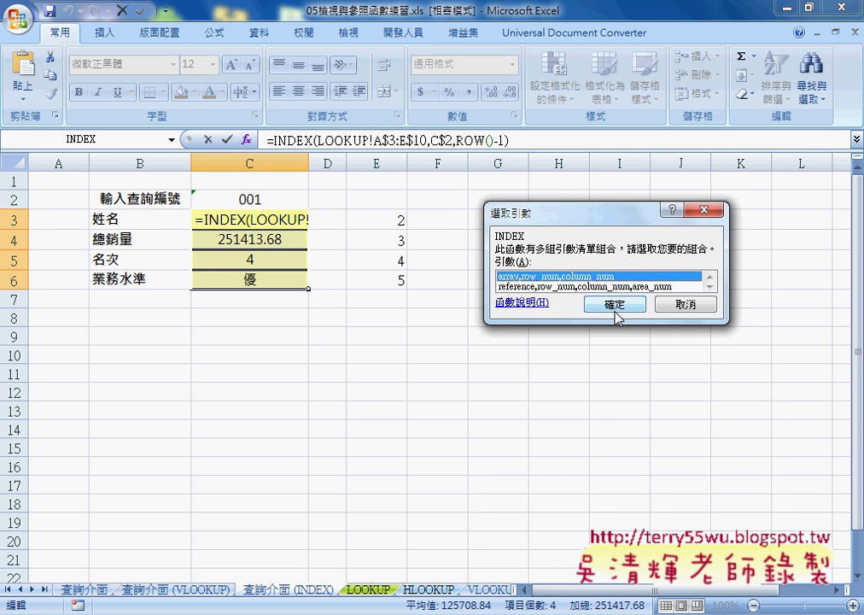
click(615, 306)
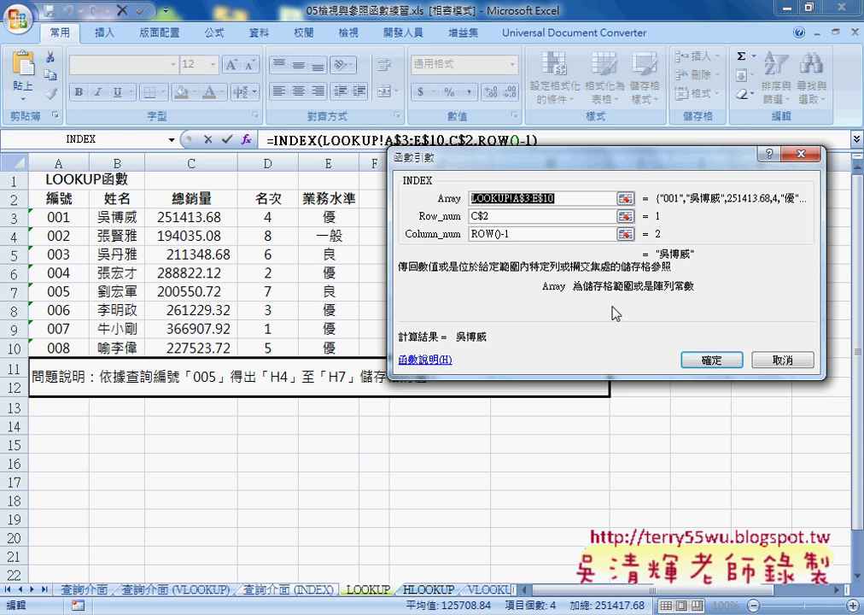
click(474, 198)
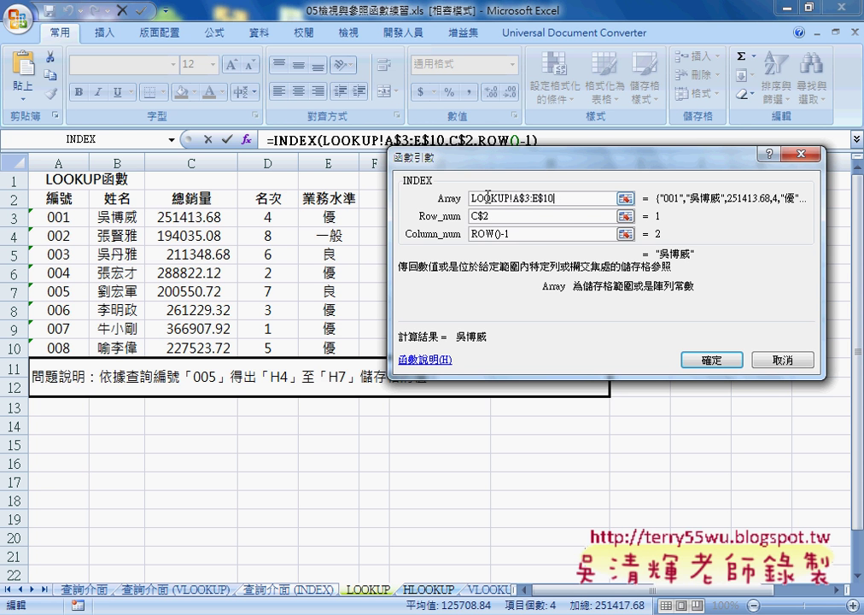
drag(471, 199, 561, 198)
click(491, 218)
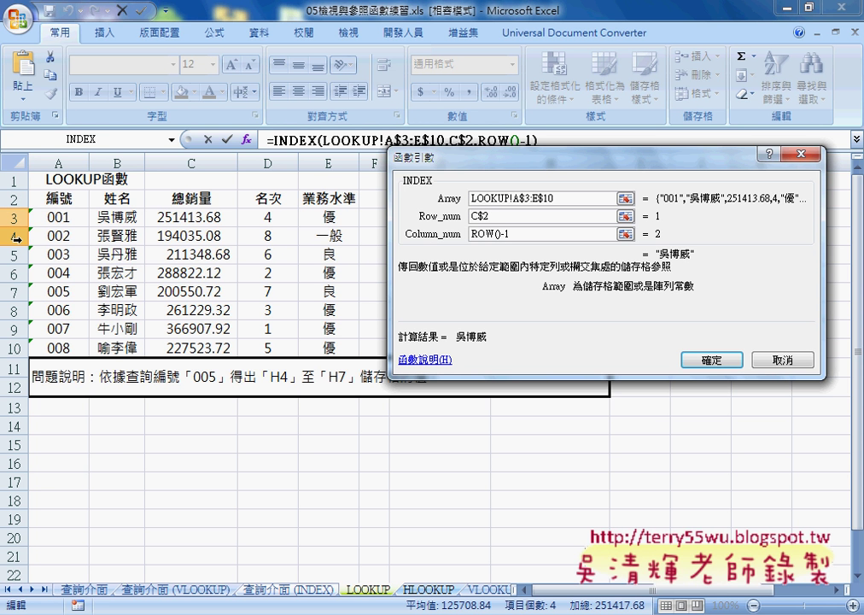
click(712, 360)
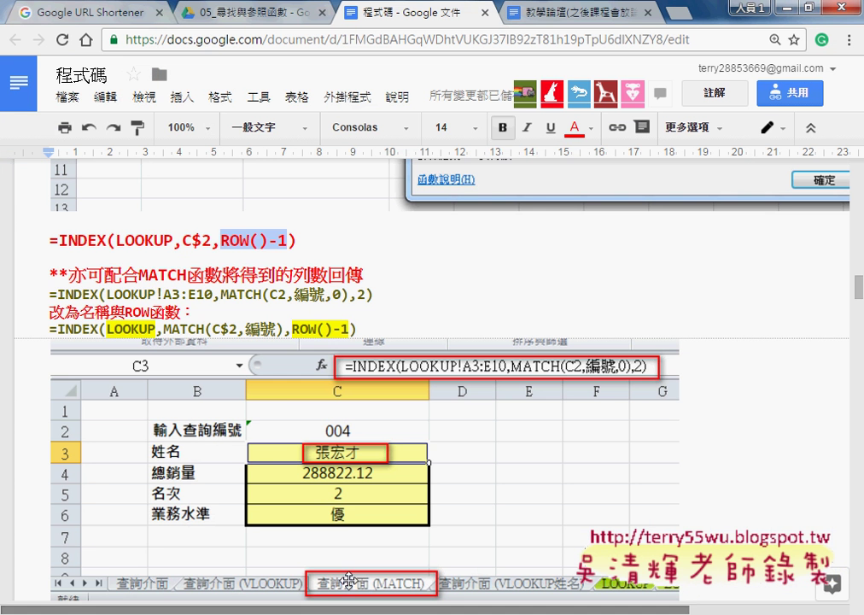
- Select the OFFSET heading in the 程式碼 notes, then move down to the INDIRECT formula steps
scroll(342, 341, down, 3)
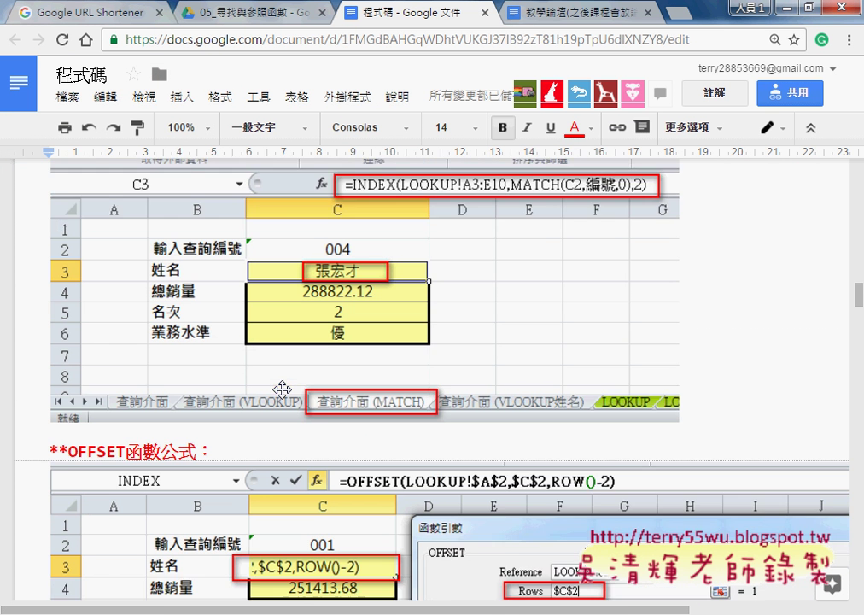
click(81, 377)
drag(83, 376, 125, 376)
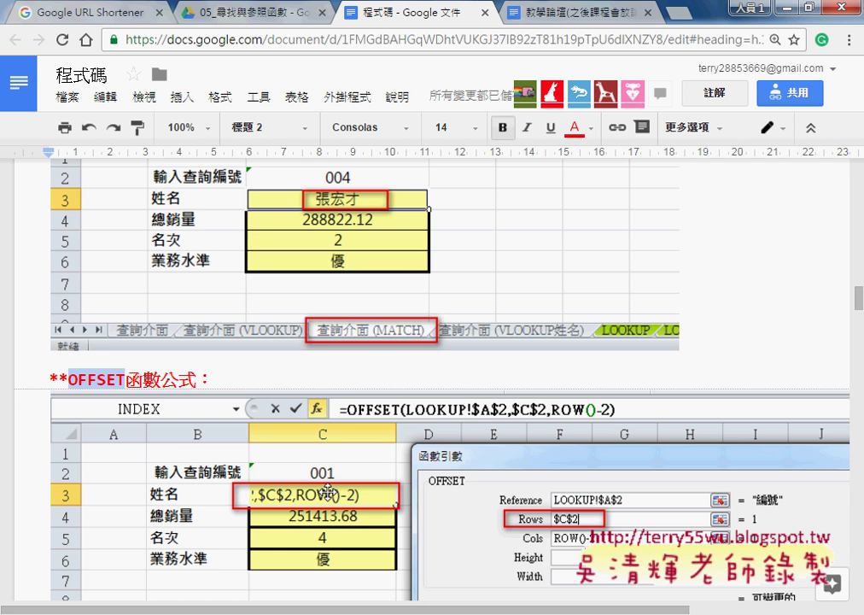
scroll(325, 495, down, 4)
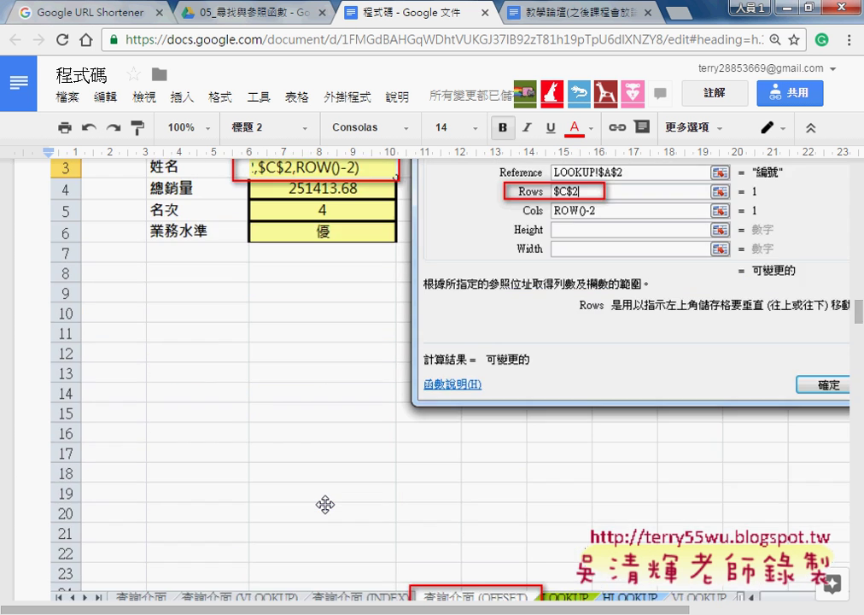
scroll(325, 504, down, 2)
scroll(326, 504, down, 3)
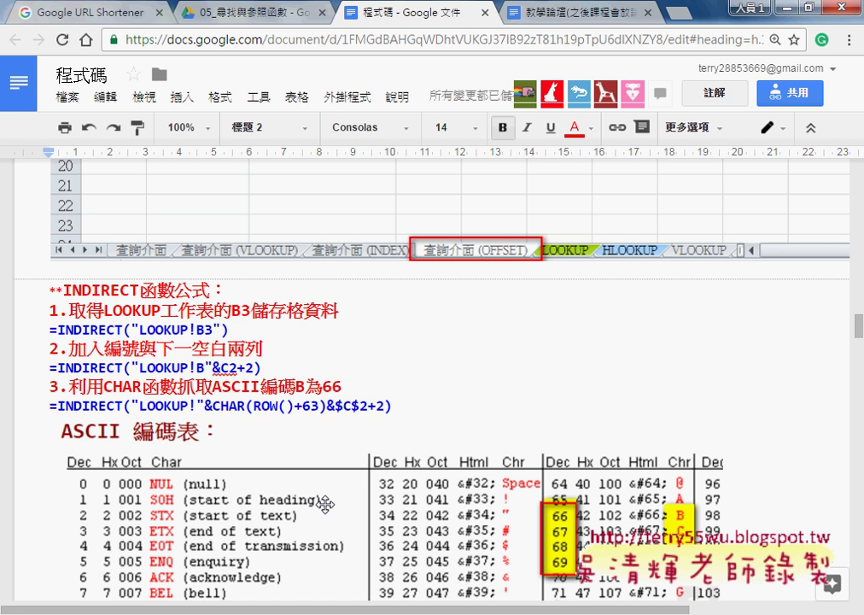